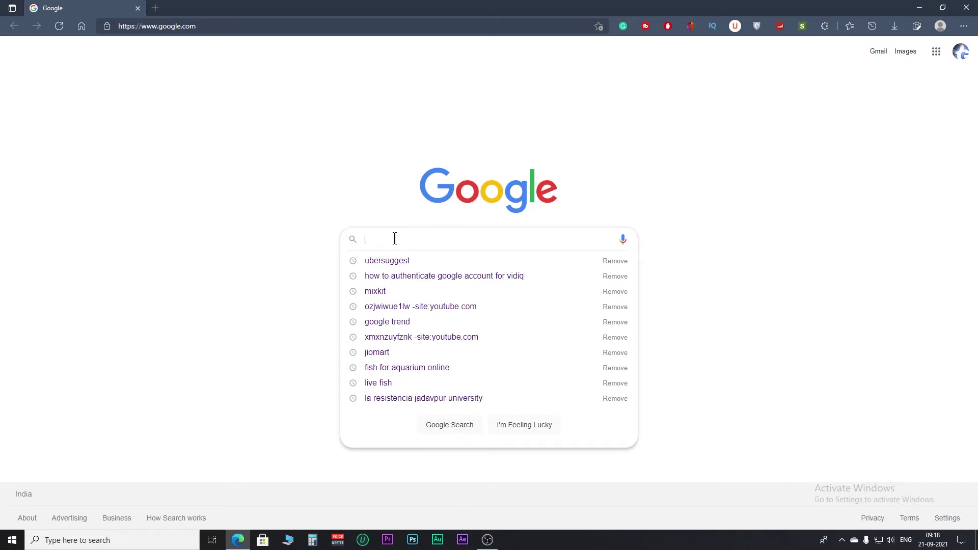
Step: Search Google for 'windows 10' and open Microsoft's Download Windows 10 Disc Image (ISO File) page
type("wind")
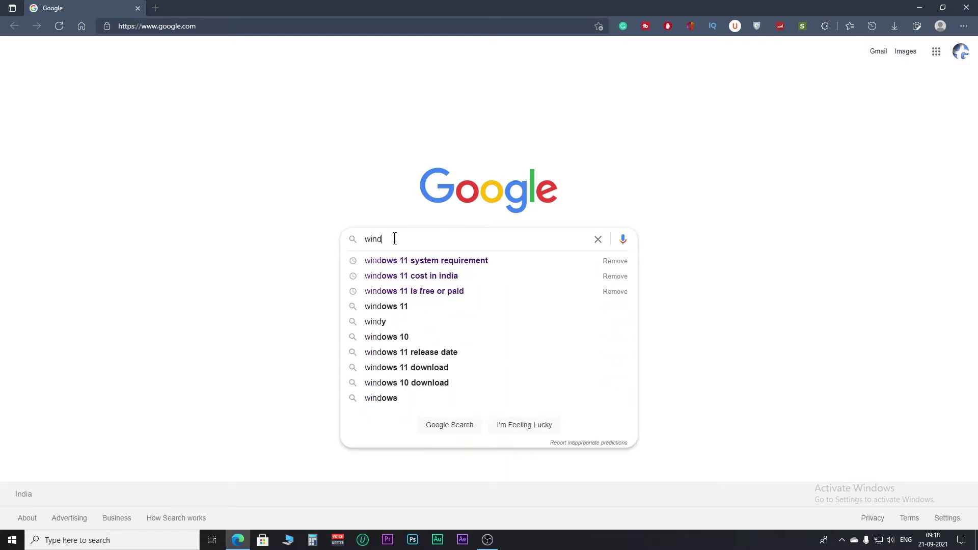
type("ows 10")
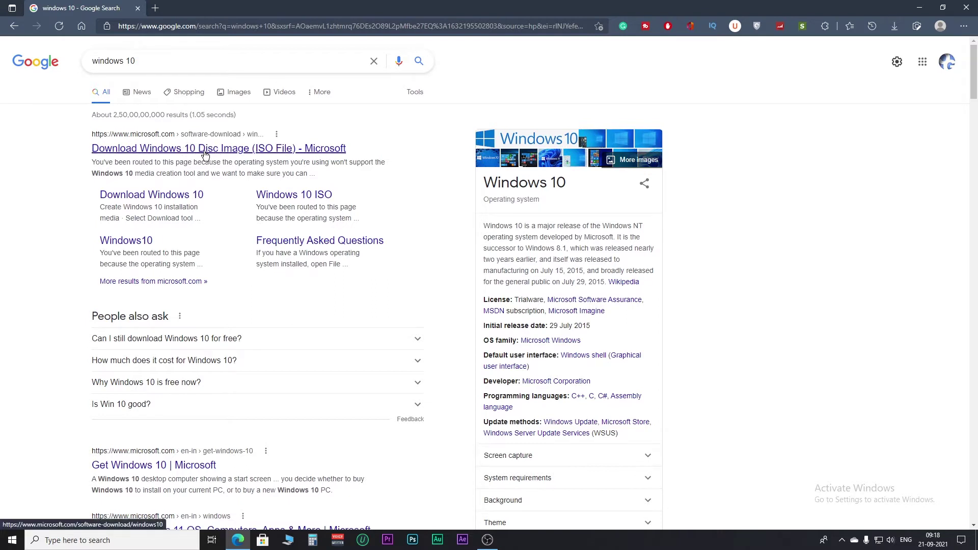
left_click(204, 153)
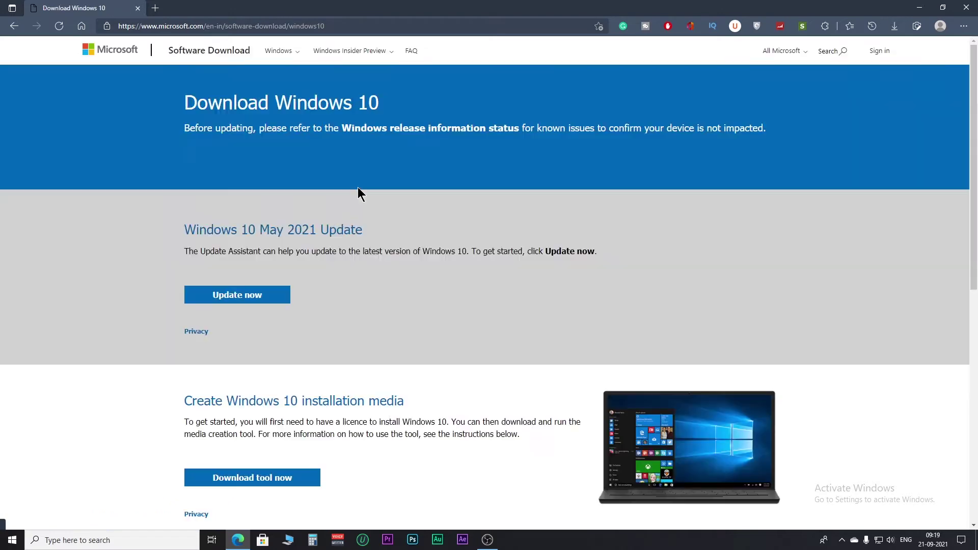
Step: Download MediaCreationTool21H1.exe with Save as to the Desktop and launch it
scroll(443, 302, "down", 2)
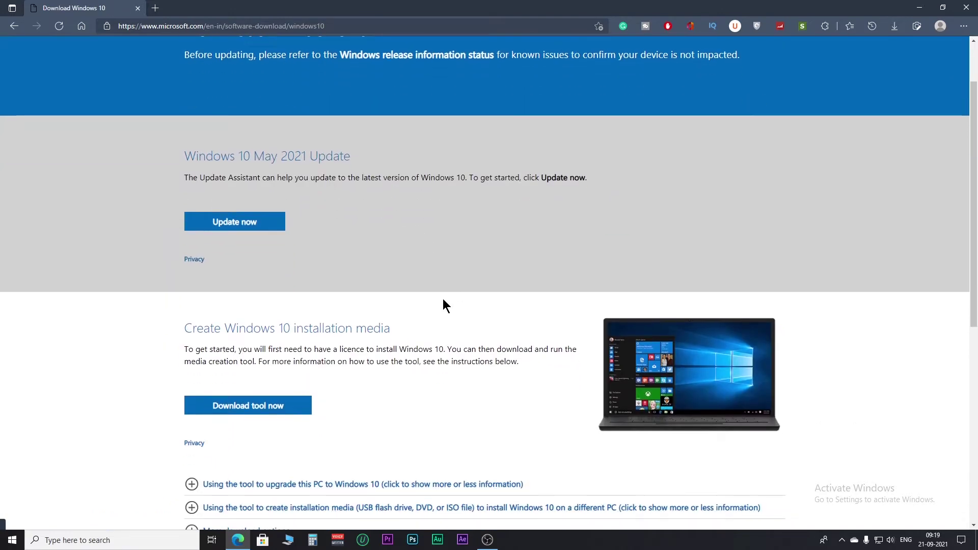
left_click(242, 410)
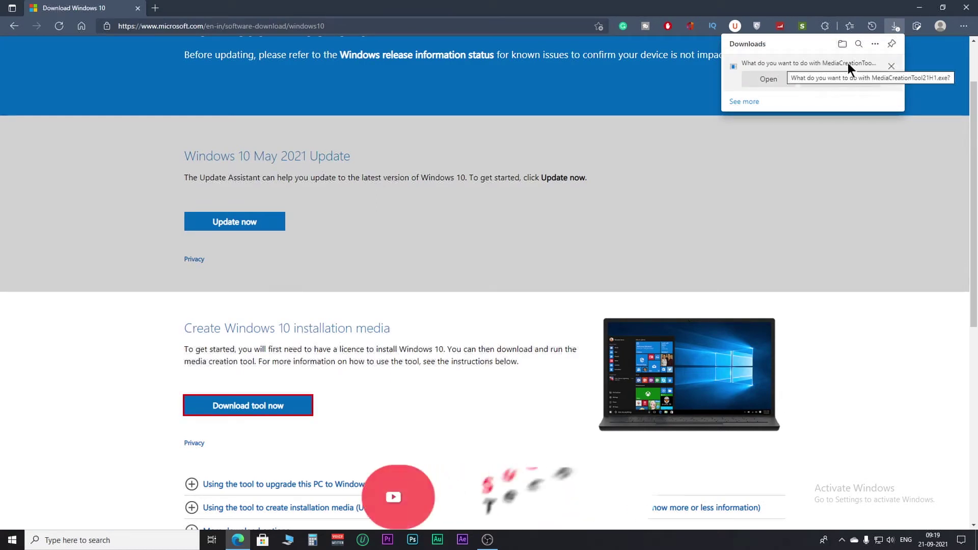
left_click(827, 80)
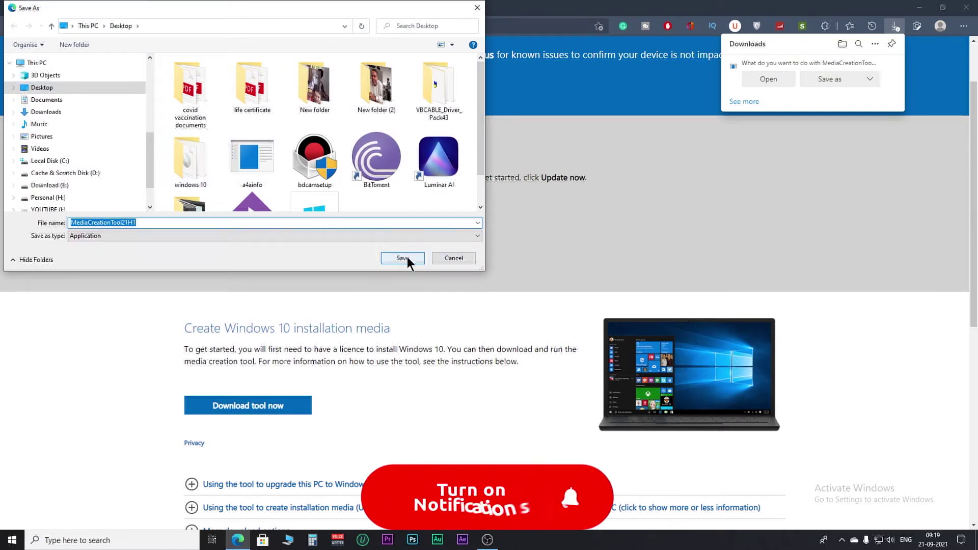
left_click(402, 258)
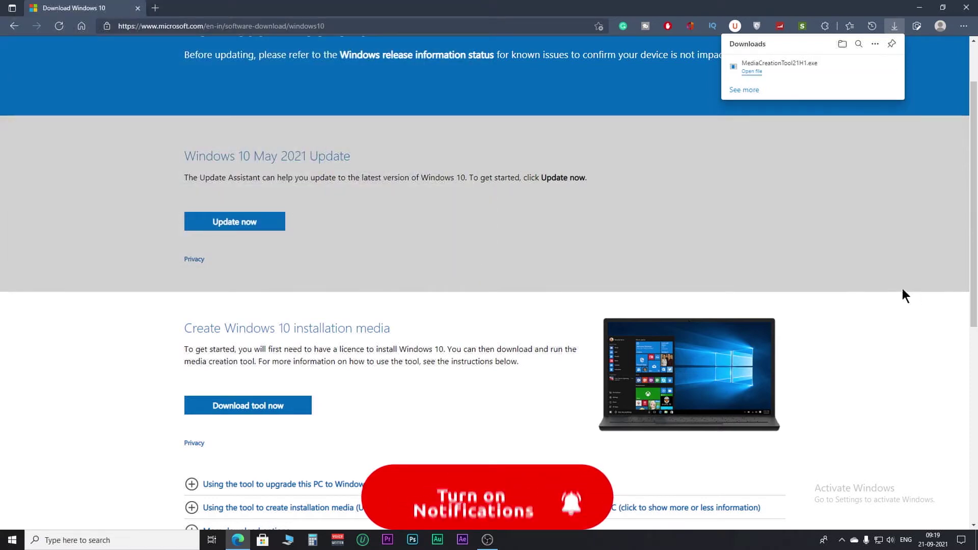
left_click(751, 72)
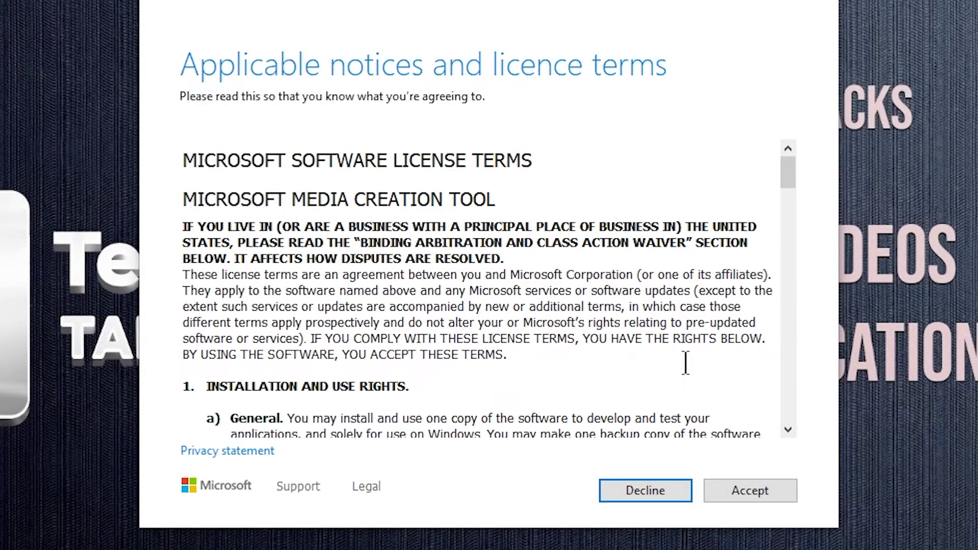
Step: Accept the licence terms and choose Create installation media (USB flash drive, DVD or ISO file) for another PC
scroll(783, 215, "down", 20)
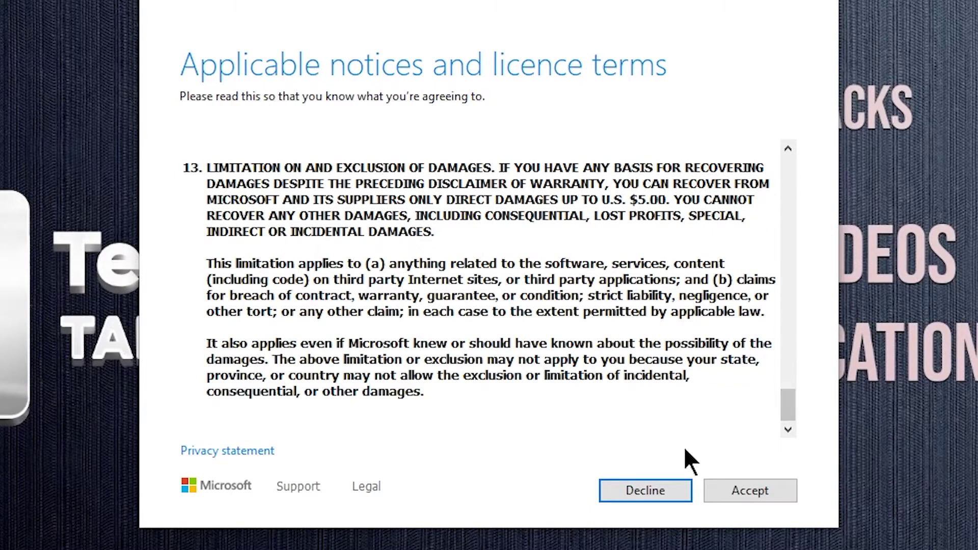
left_click(729, 490)
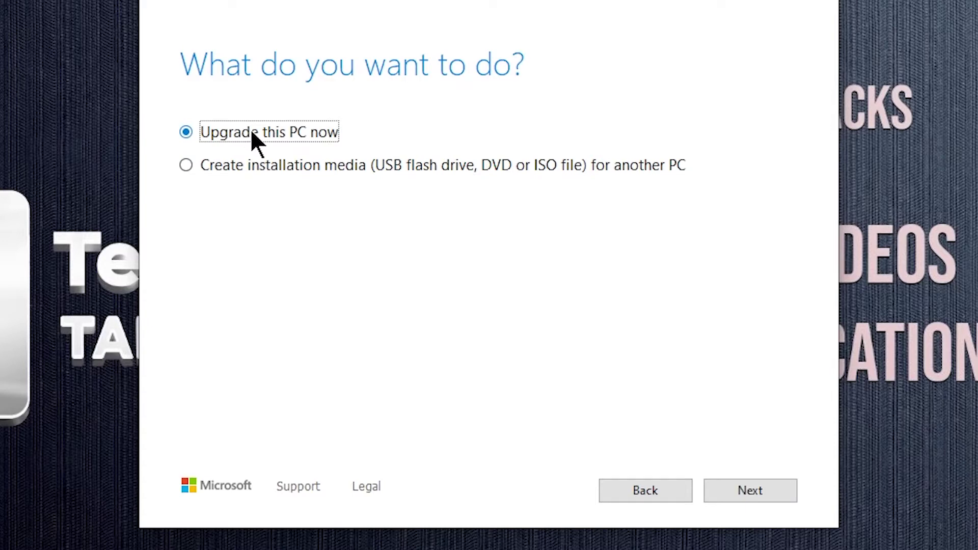
left_click(186, 167)
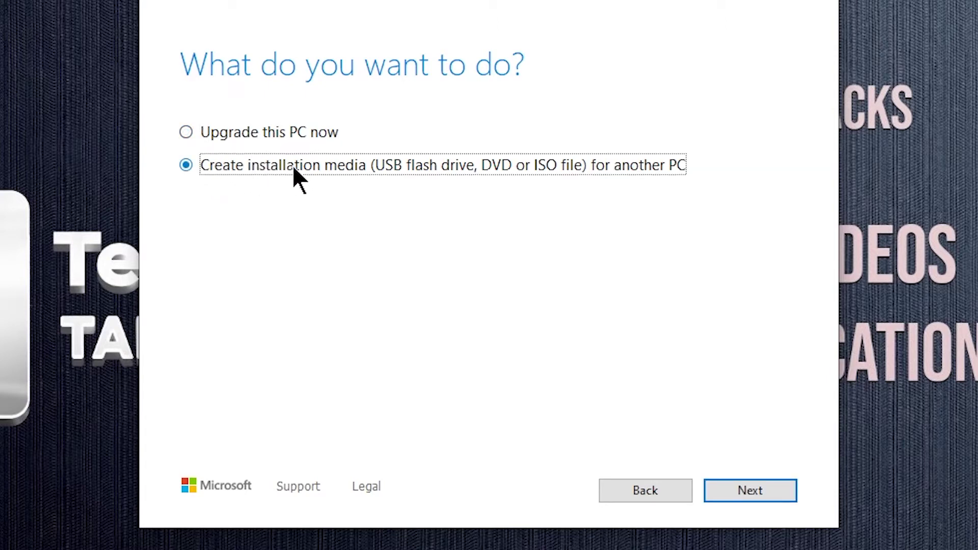
left_click(750, 491)
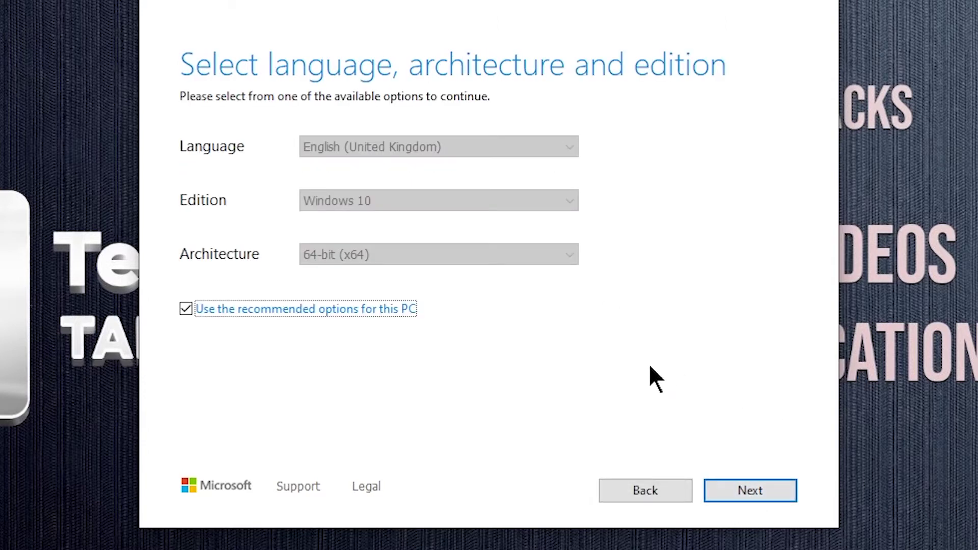
Step: Check the English (United Kingdom) language and 64-bit (x64) architecture, then restore the recommended options
left_click(186, 308)
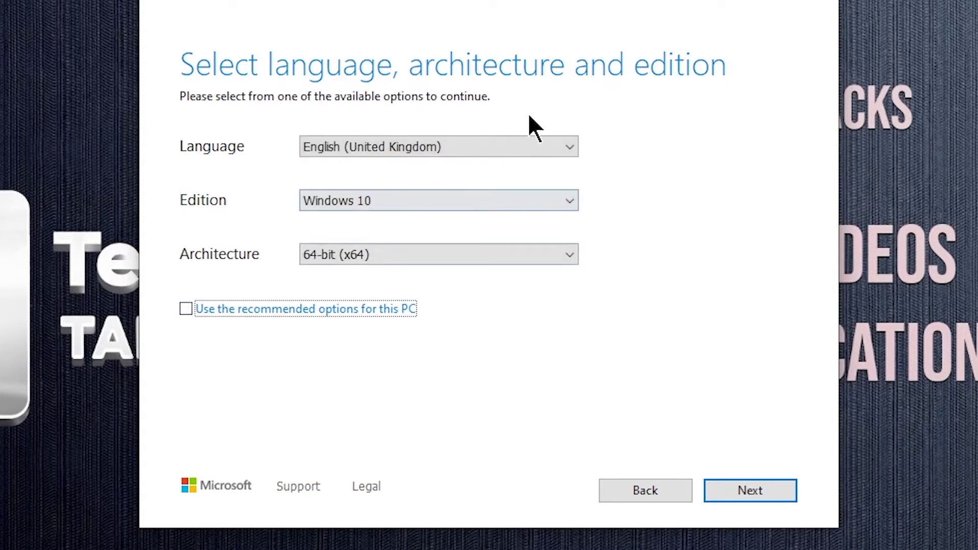
left_click(497, 146)
left_click(698, 253)
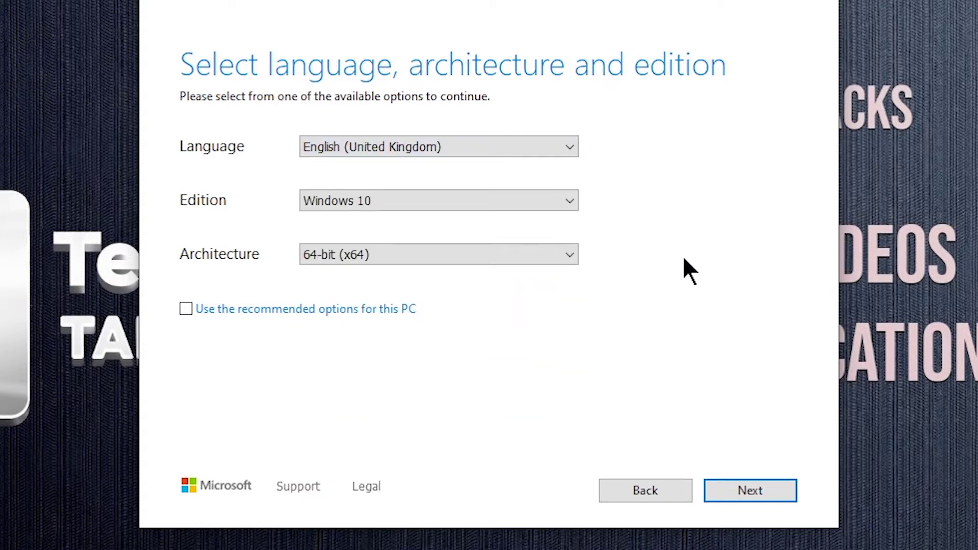
left_click(565, 254)
left_click(713, 279)
left_click(186, 310)
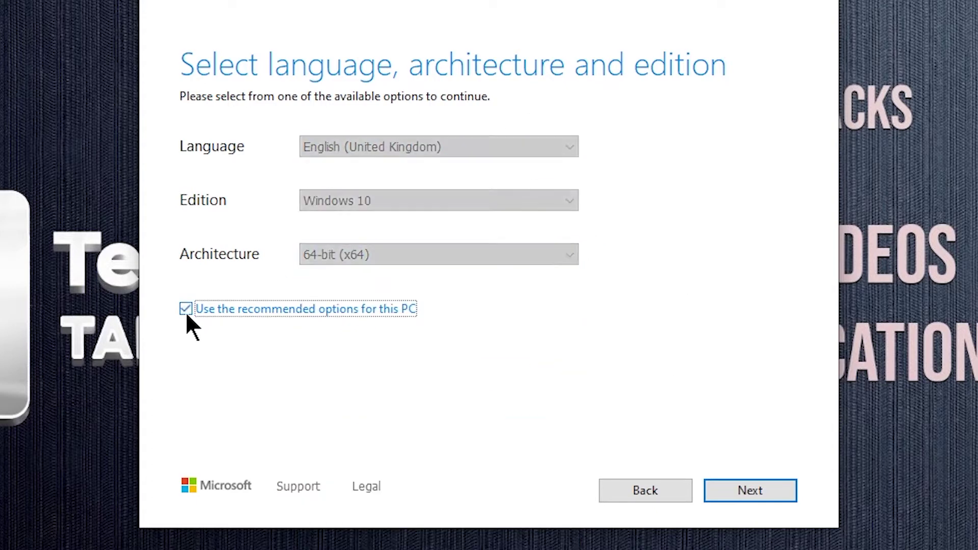
Step: Choose ISO file as the media type and start downloading Windows 10
left_click(745, 489)
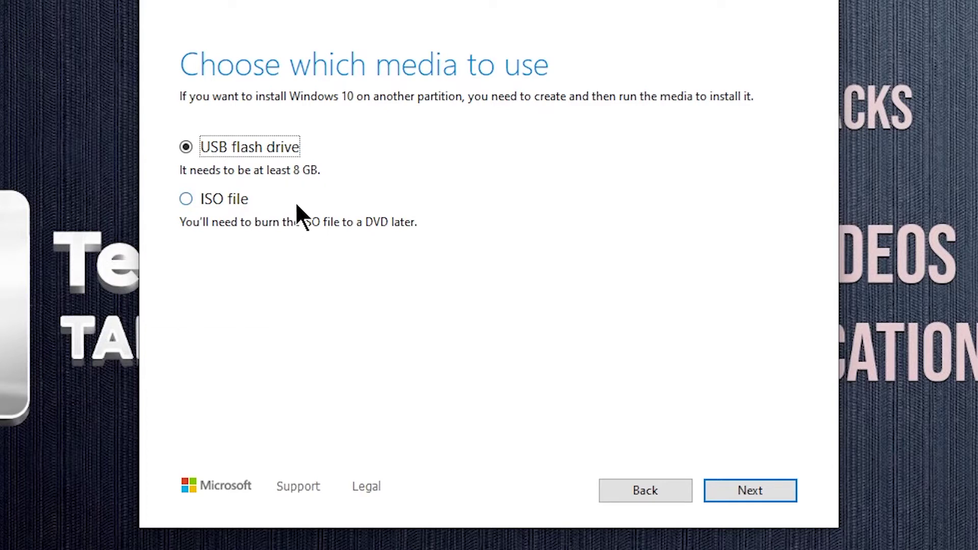
left_click(186, 200)
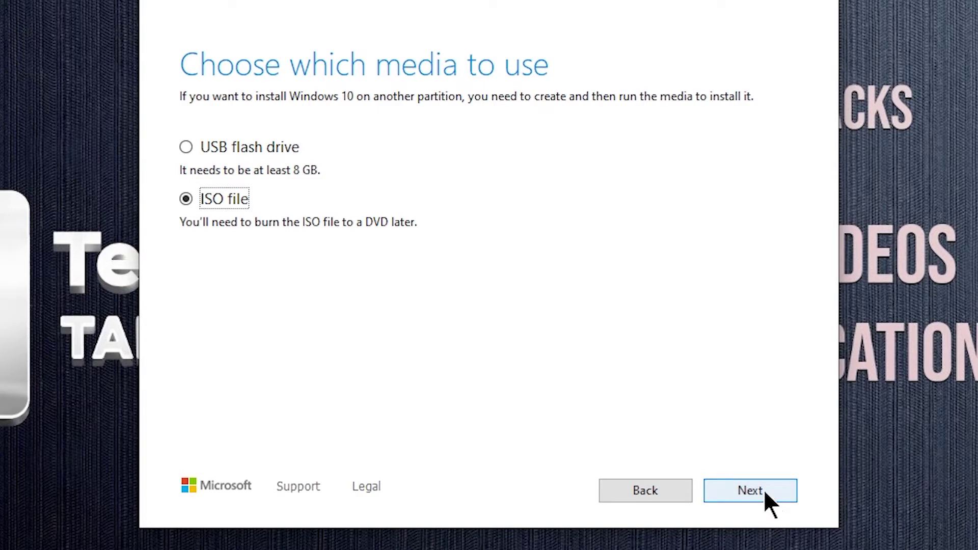
left_click(750, 491)
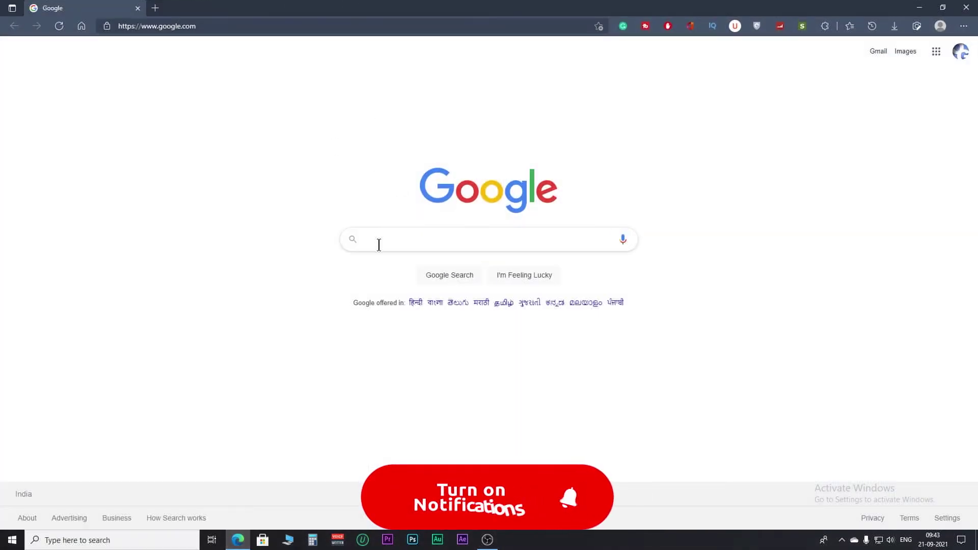
Step: Search Google for 'rufus', open rufus.ie, and download Rufus 3.15 to disk
left_click(379, 245)
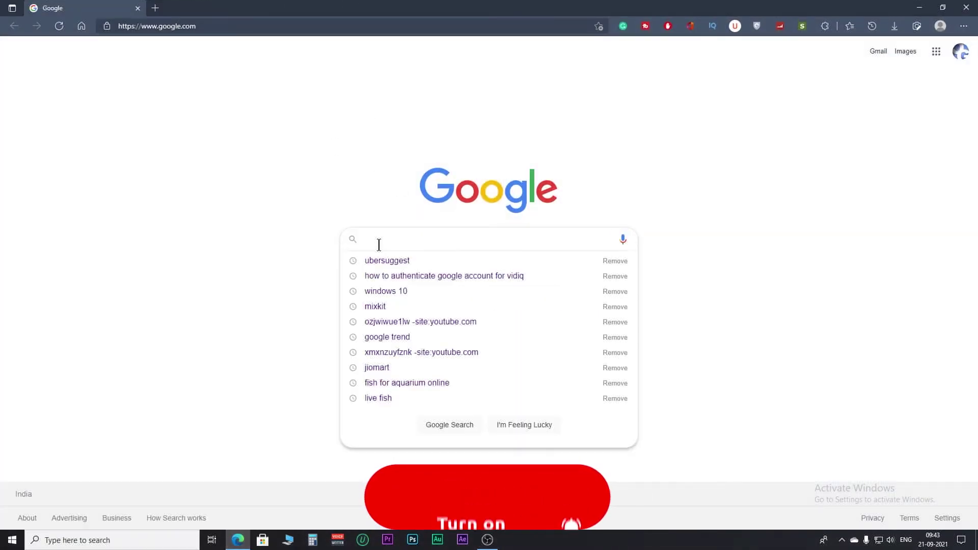
type("rufus")
key("Return")
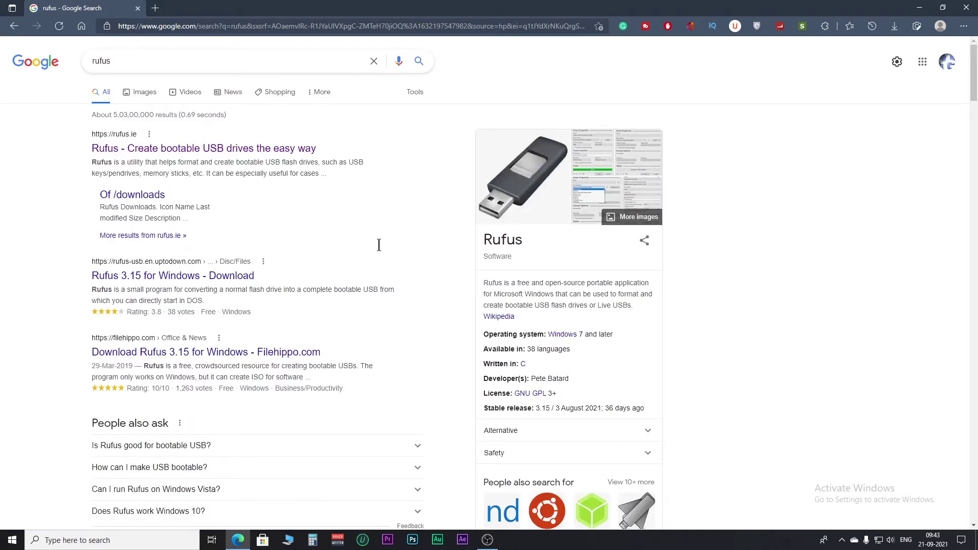
left_click(181, 148)
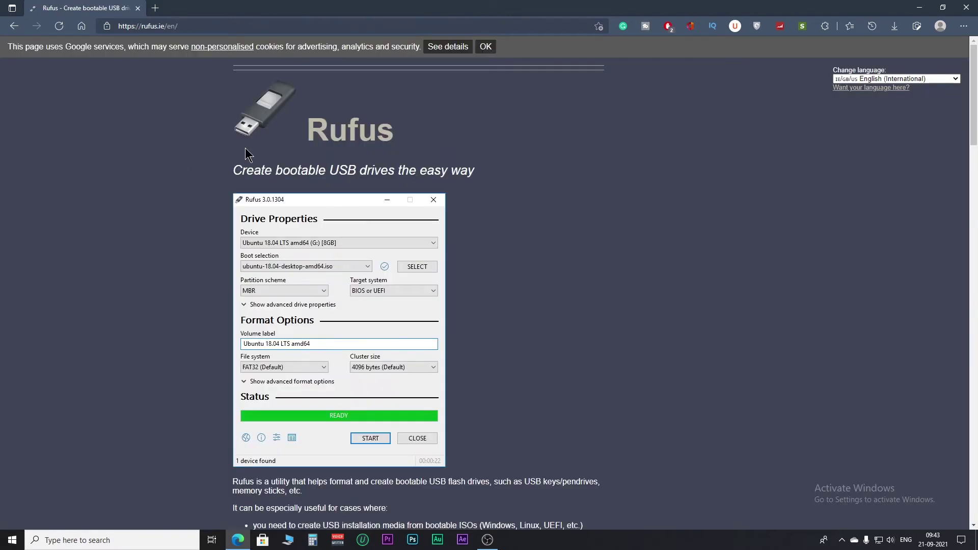
scroll(558, 265, "down", 10)
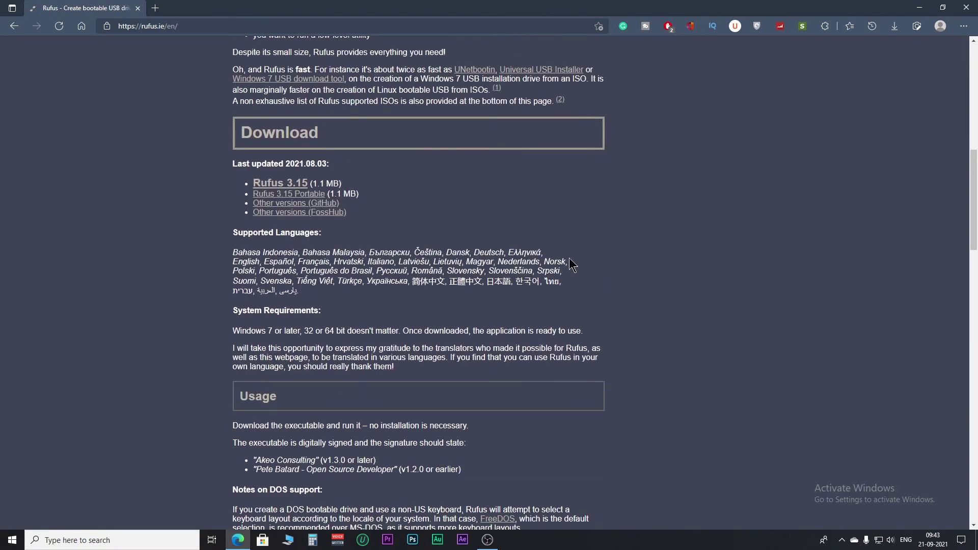
left_click(273, 189)
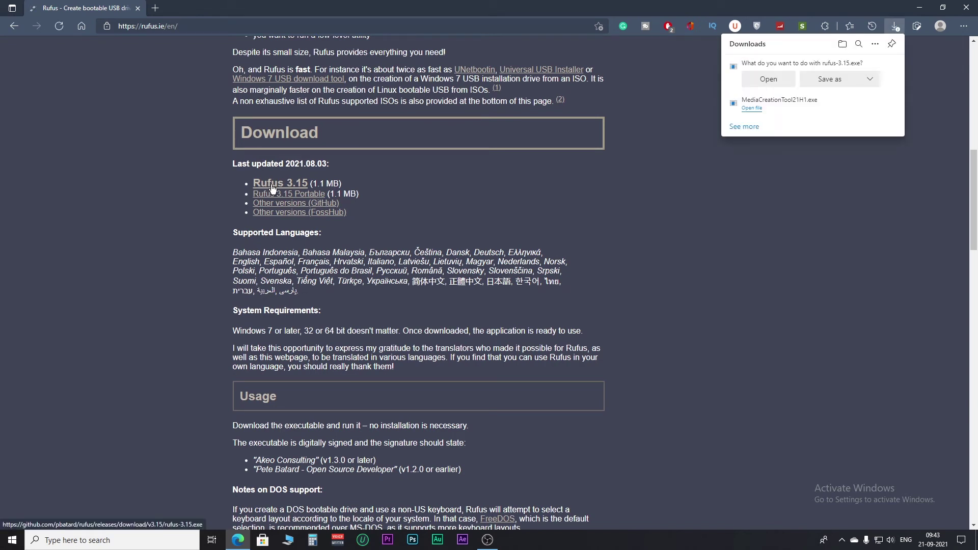
left_click(845, 78)
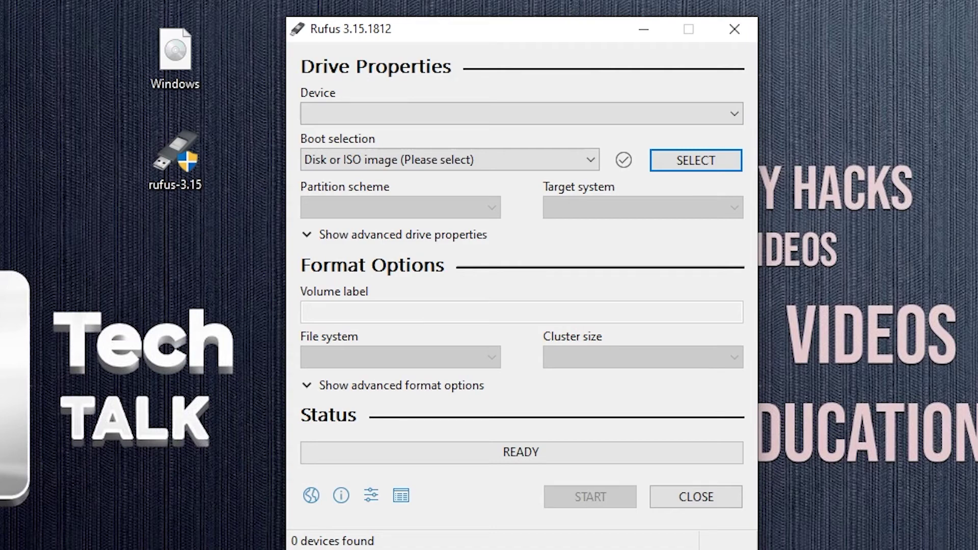
Step: Set the device to TRANSCEND16 (F:), keep Disk or ISO image, and browse for the image file
left_click(734, 113)
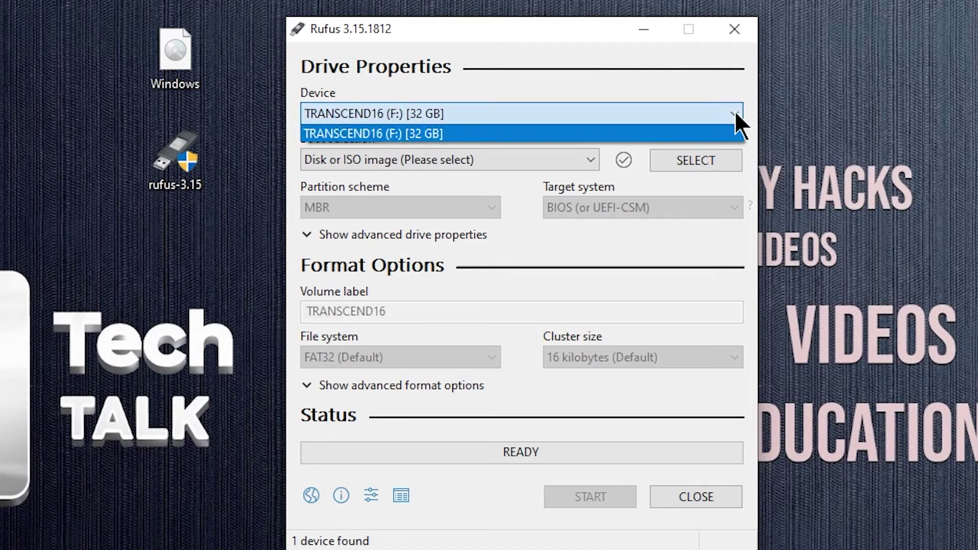
left_click(735, 113)
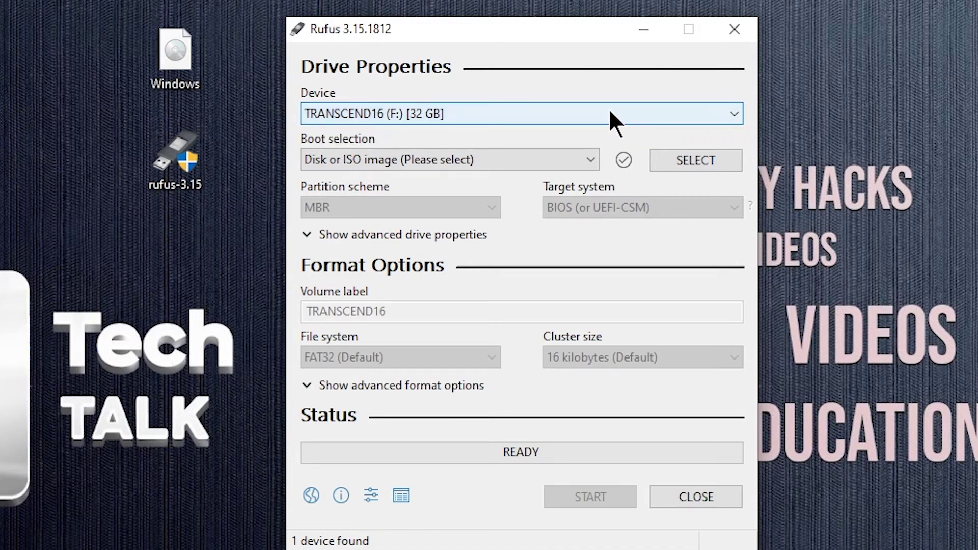
left_click(587, 158)
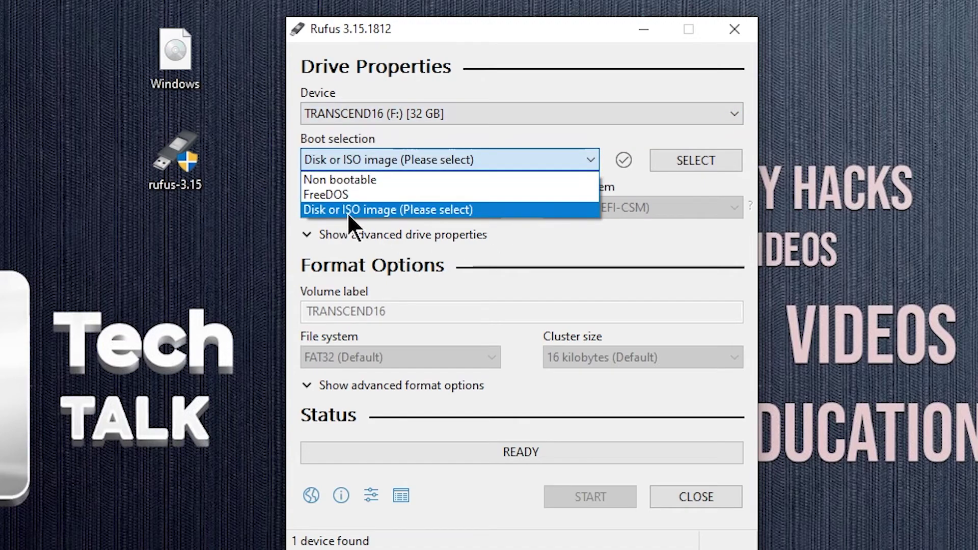
left_click(355, 210)
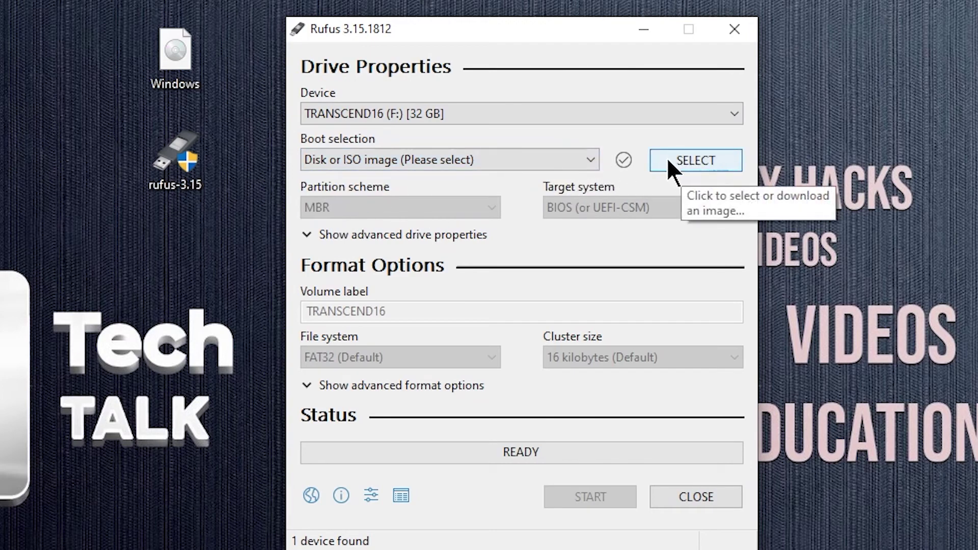
left_click(689, 160)
Step: Load Windows.iso from the Desktop as the boot image with Standard Windows installation
left_click(687, 209)
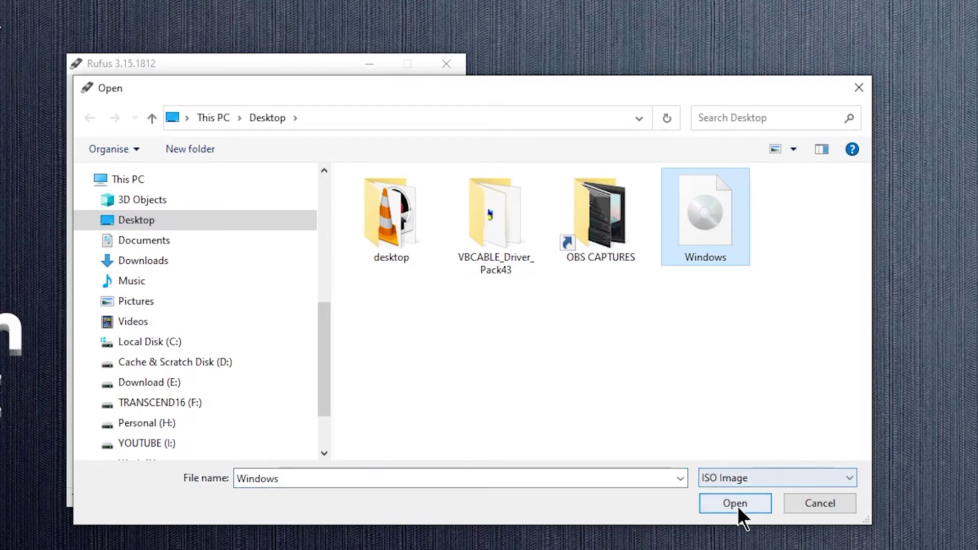
left_click(738, 506)
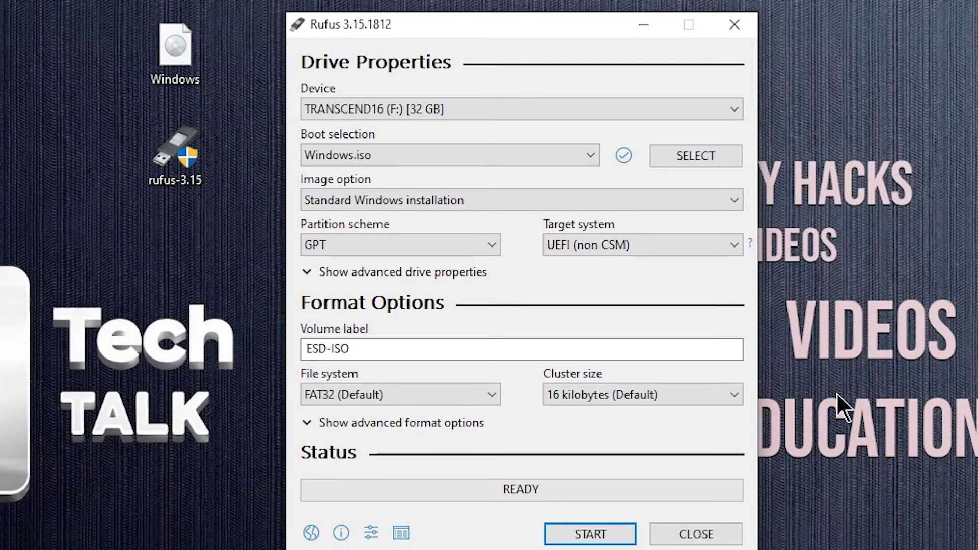
left_click(702, 199)
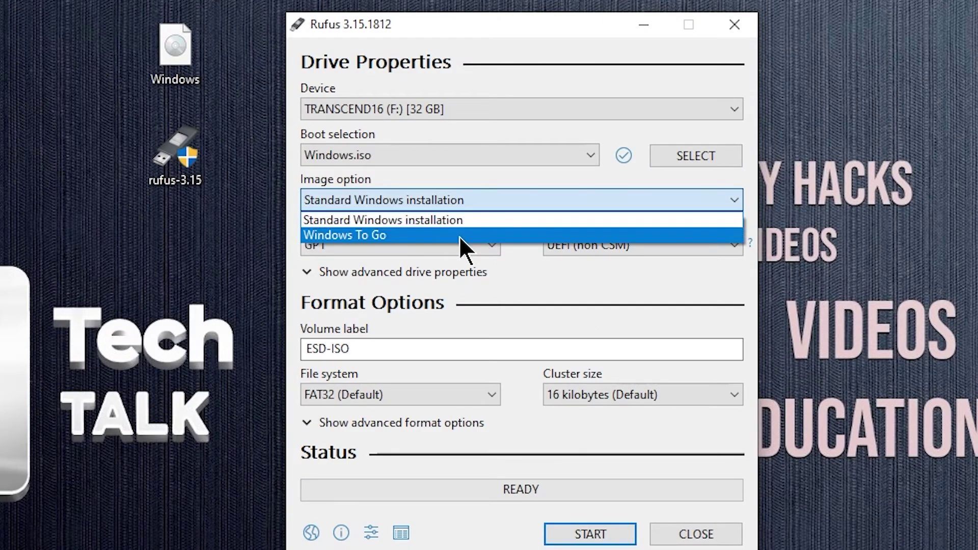
left_click(460, 219)
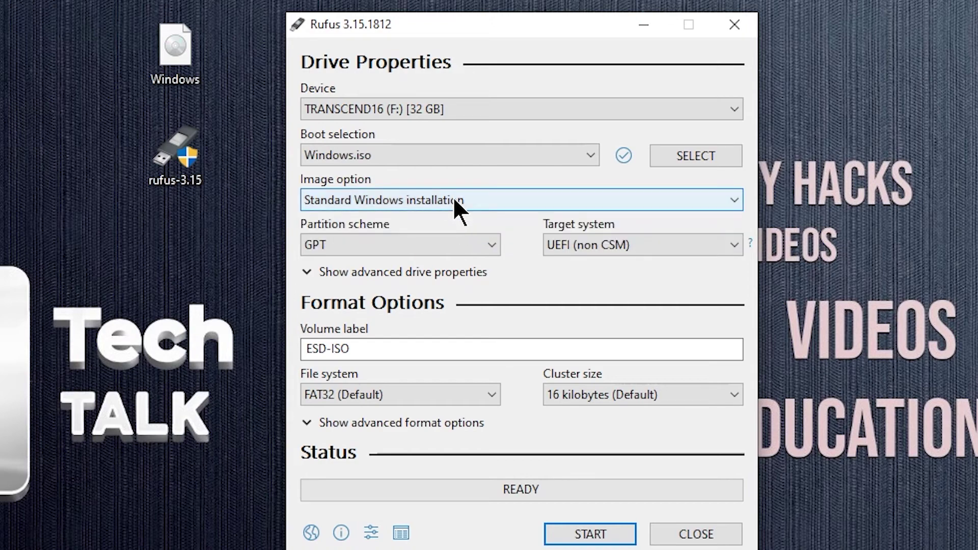
Step: Try Windows To Go, revert to Standard Windows installation, and start writing the image
left_click(402, 236)
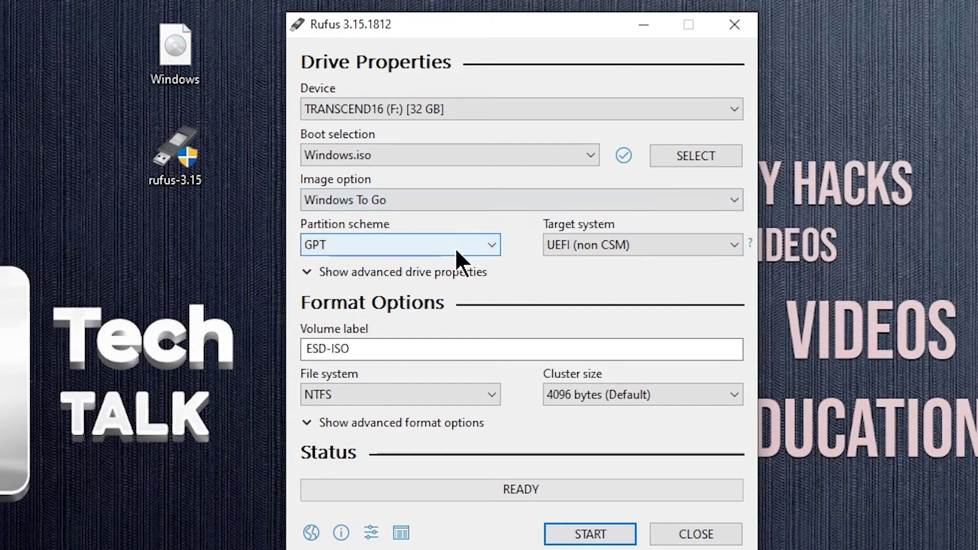
left_click(528, 199)
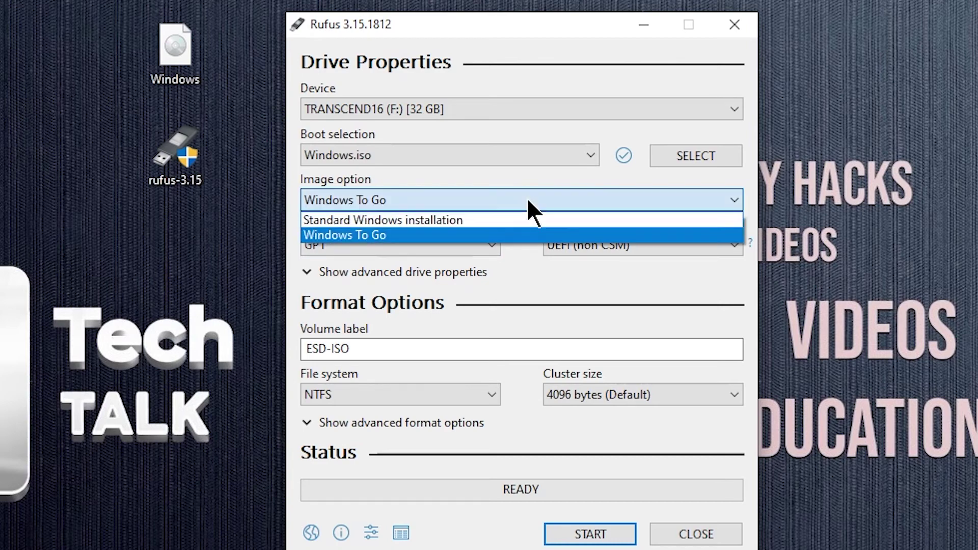
left_click(475, 221)
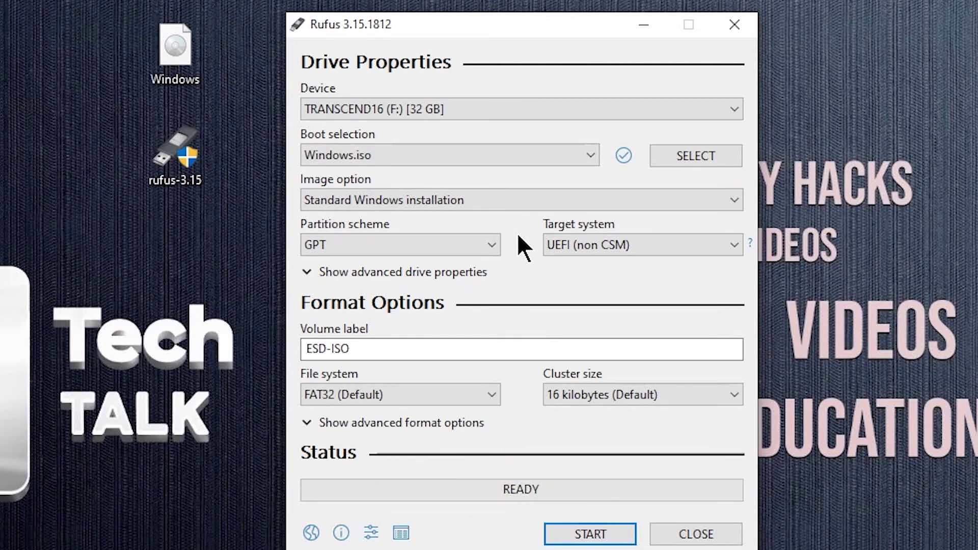
left_click(609, 528)
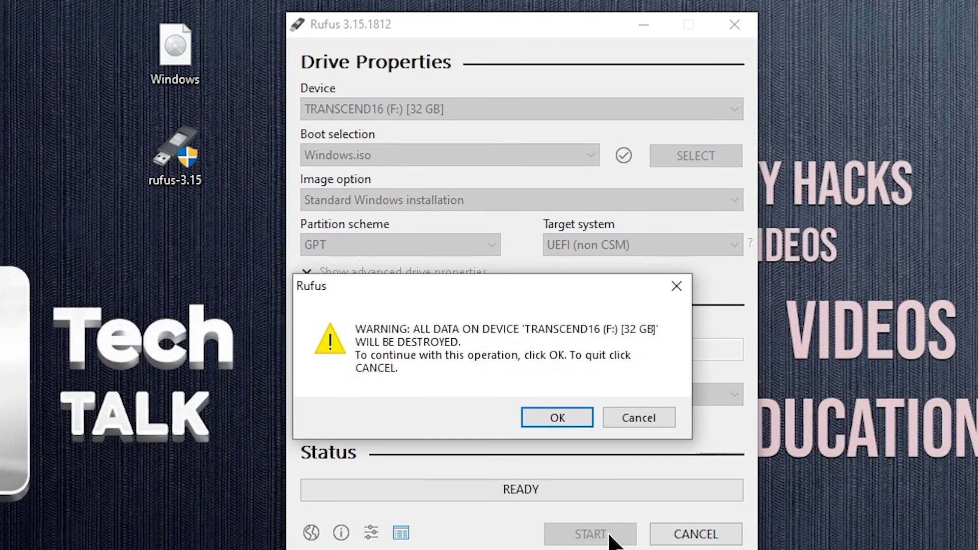
Step: Accept the data-destruction warning so Rufus erases TRANSCEND16 and writes Windows.iso
left_click(553, 426)
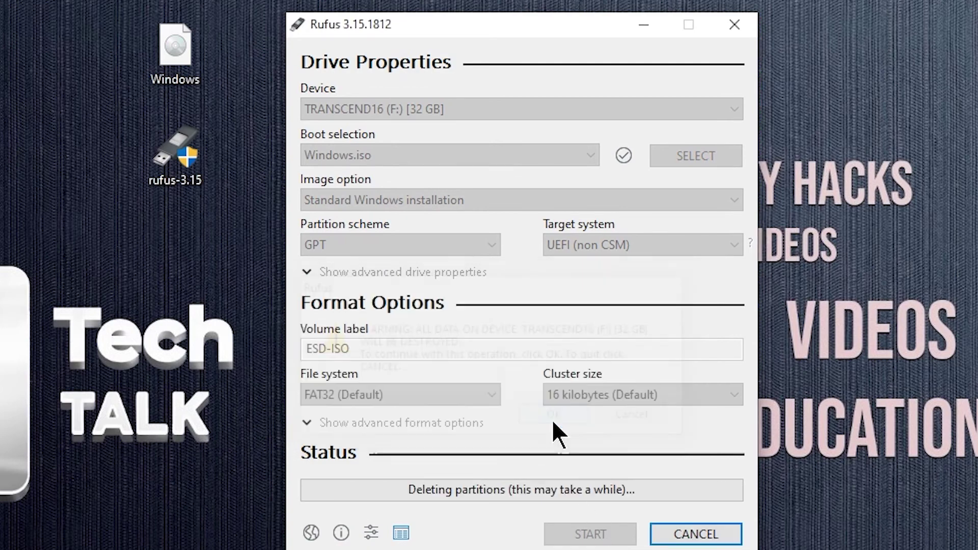